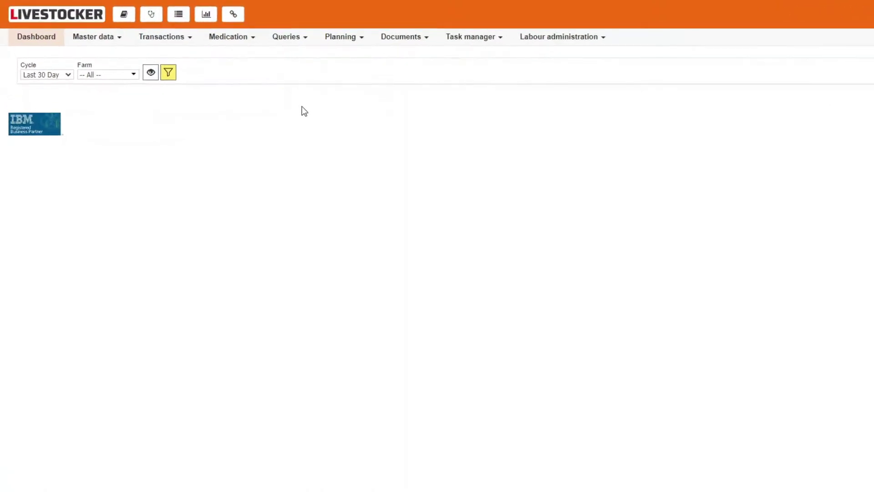
- Open the Selected rotations query from the Rotations queries list
click(356, 50)
mouse_move(354, 64)
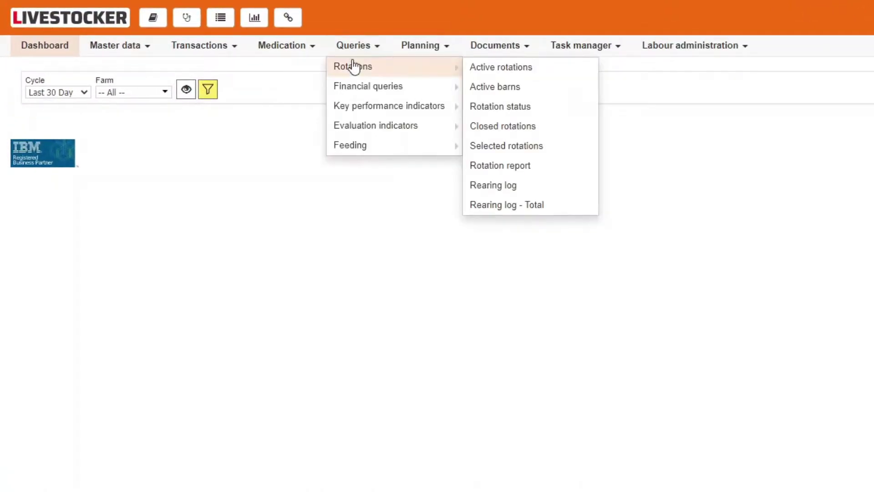
click(583, 145)
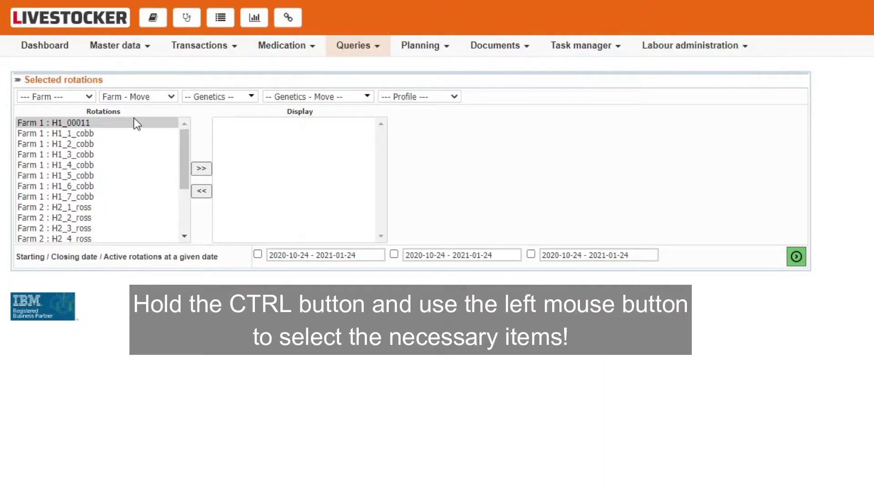
- Add rotations H1_00011–H1_6_cobb, then Farm 1's H1_7_cobb, to the Display list
drag(133, 120, 133, 185)
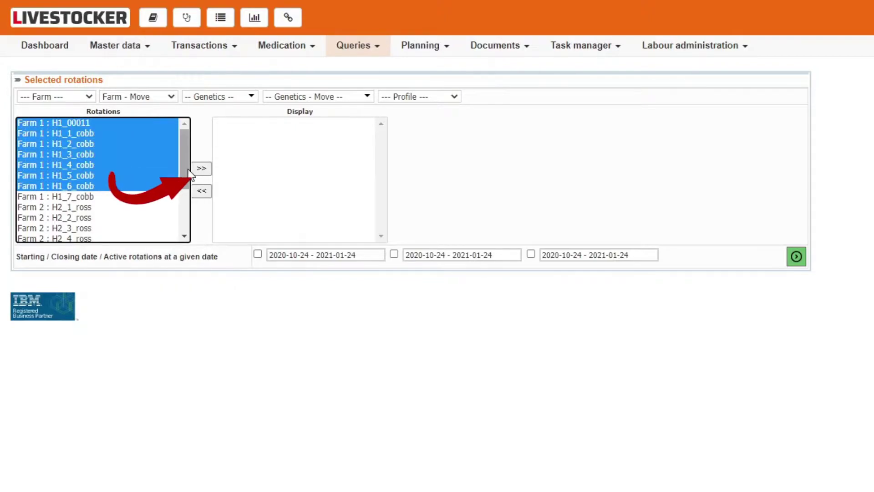
click(199, 169)
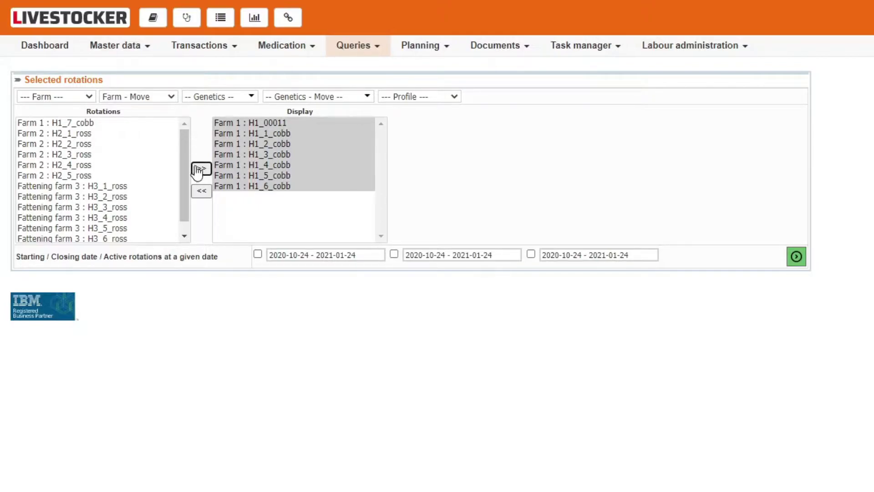
click(155, 97)
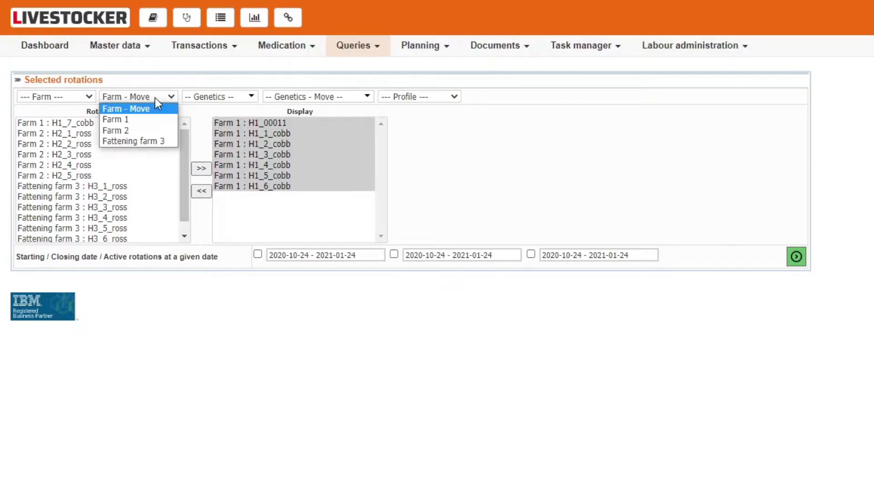
click(152, 119)
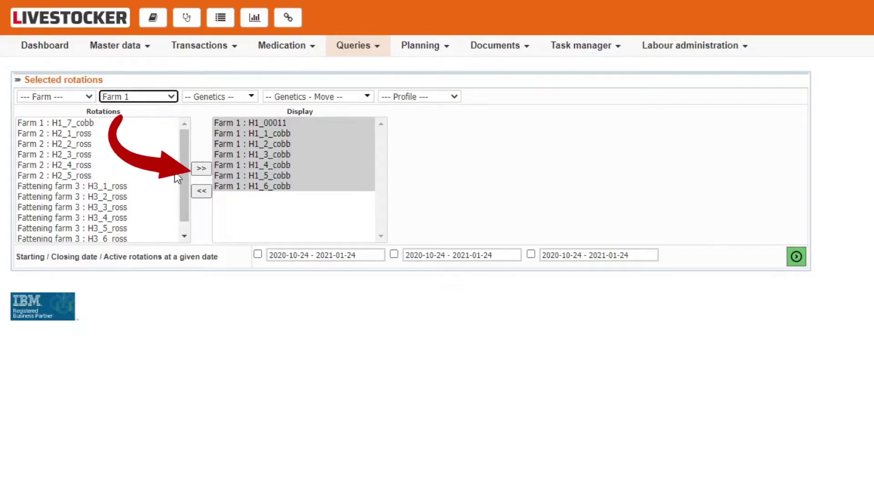
click(200, 171)
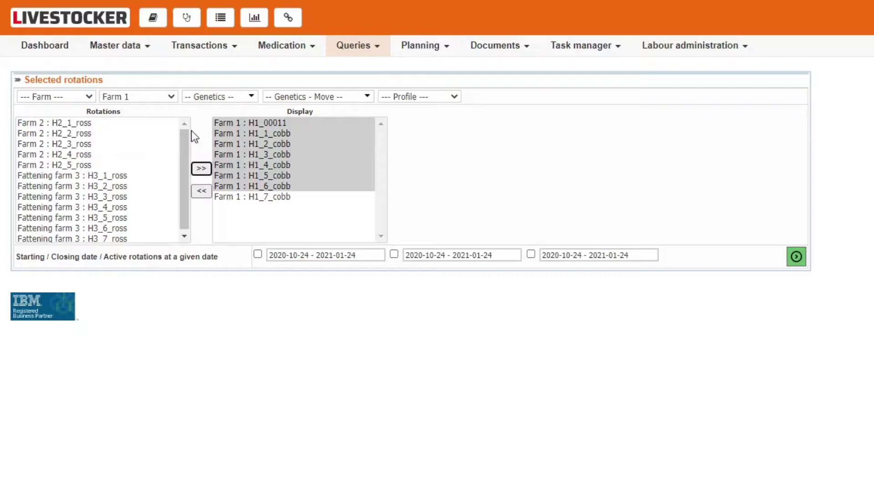
click(170, 97)
- Reset the farm filter to all farms, set the first date range to Last 90 days, and display results
click(166, 109)
click(293, 256)
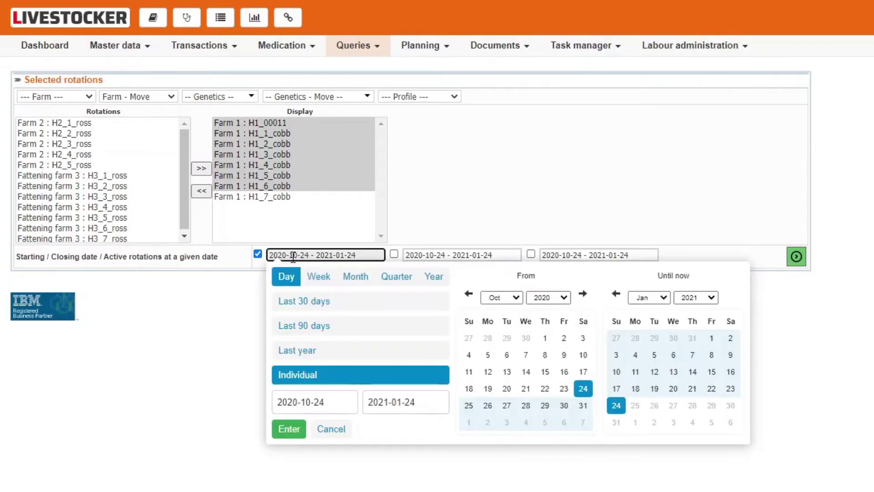
click(307, 325)
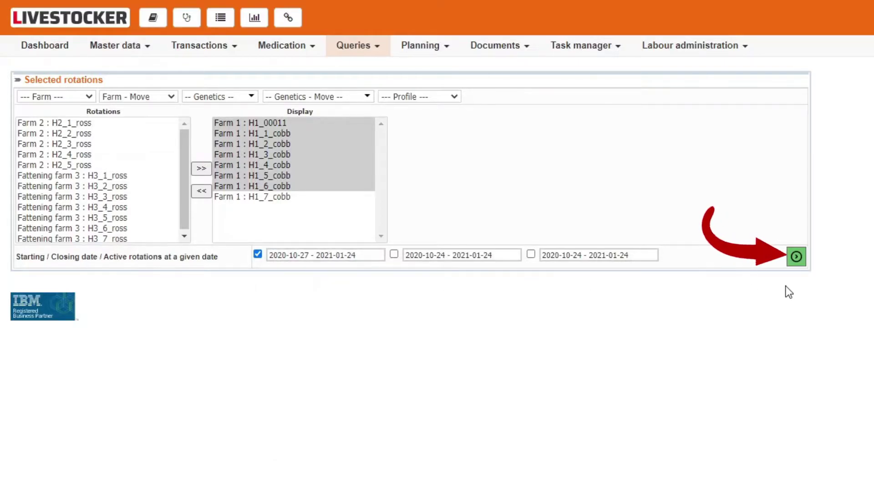
click(797, 260)
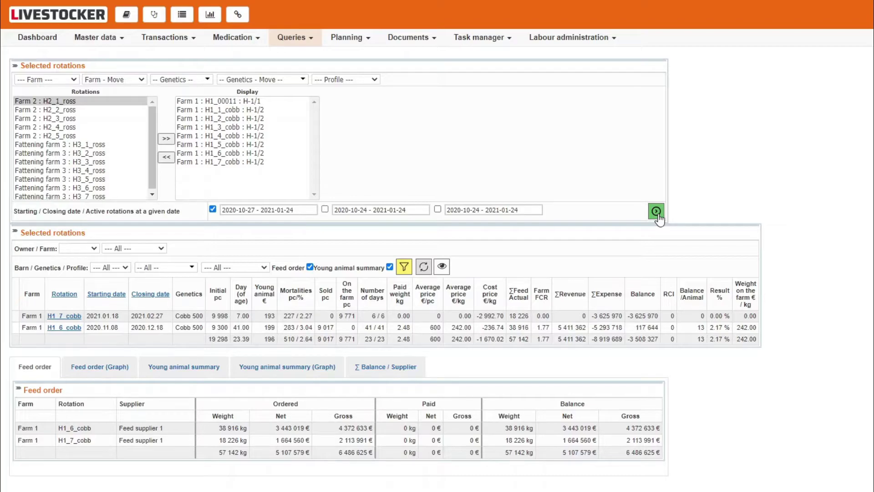
- Switch to the second date range set to Last year and rerun the query
click(324, 208)
click(368, 210)
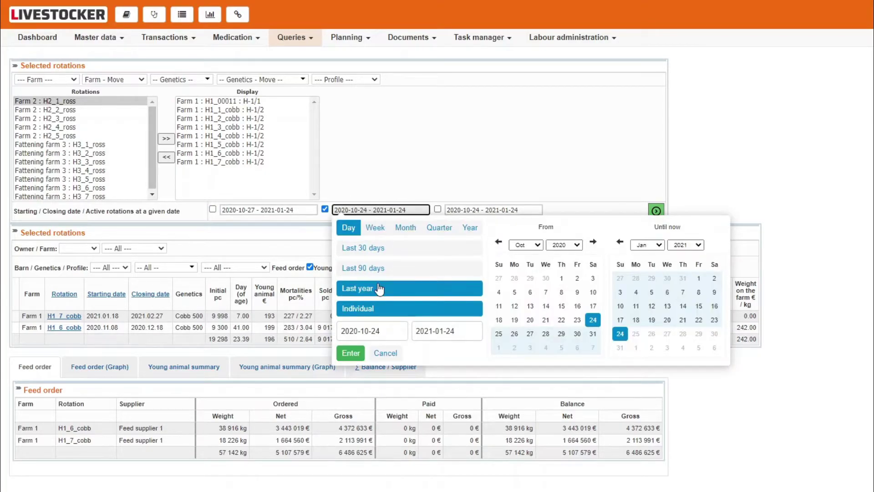
click(378, 287)
click(655, 211)
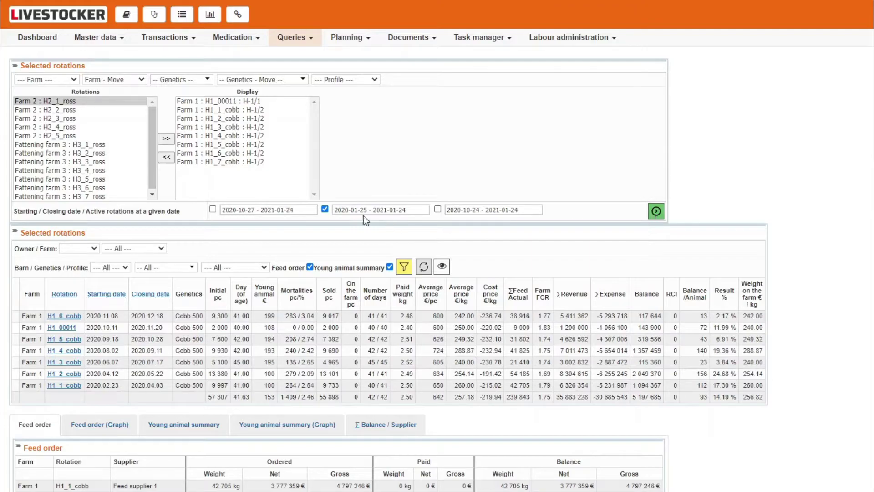
- Switch to the third date range set to Last 90 days and rerun the query
click(324, 209)
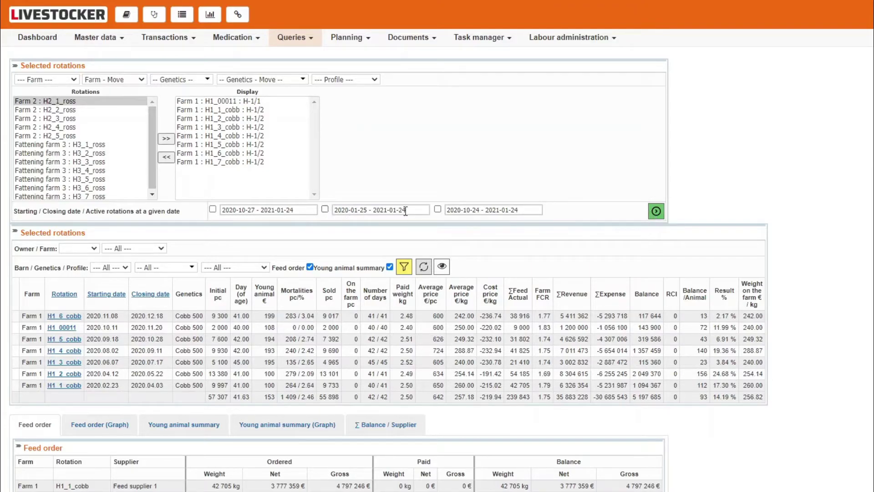
click(438, 209)
click(464, 210)
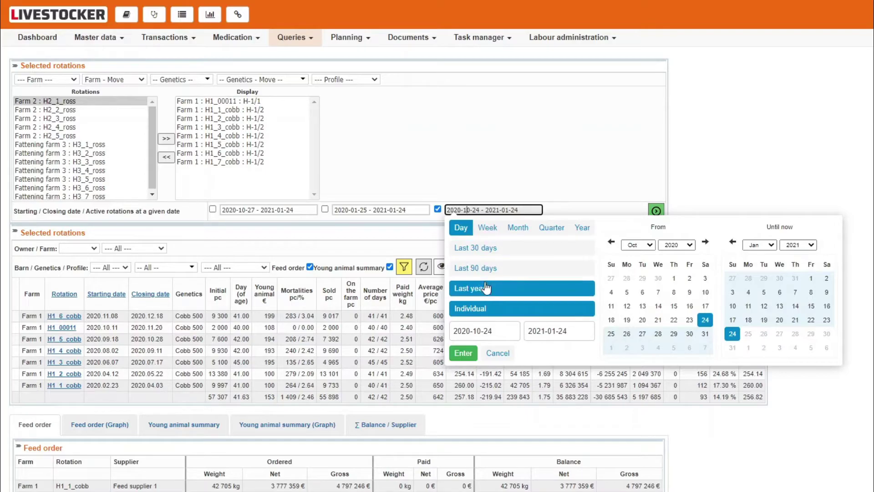
click(505, 268)
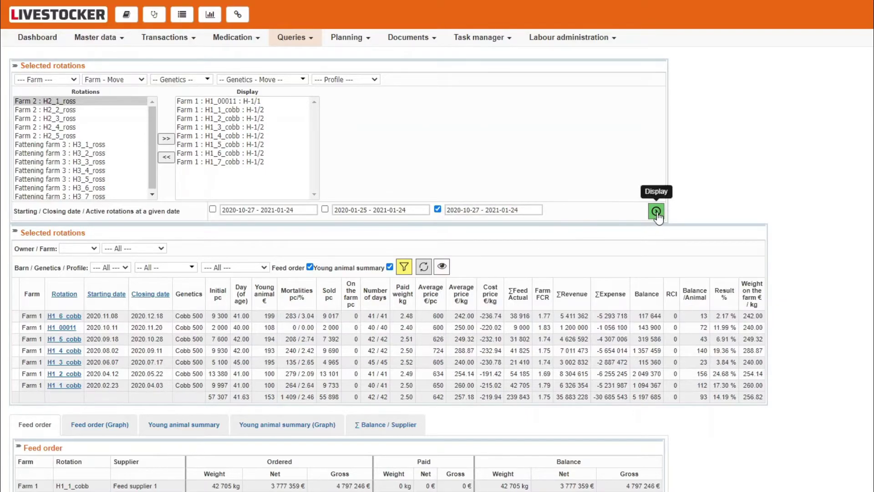
click(656, 211)
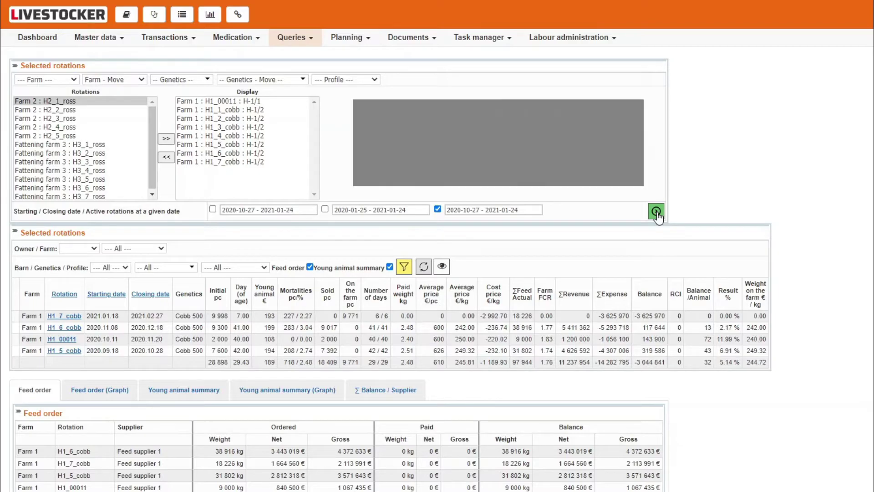
- Move all rotations from the Display list back to the Rotations list
drag(261, 101, 260, 180)
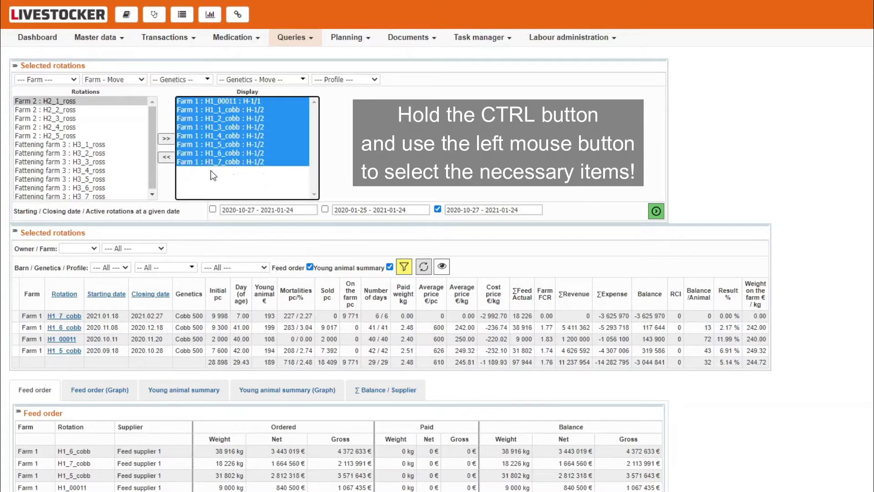
click(167, 158)
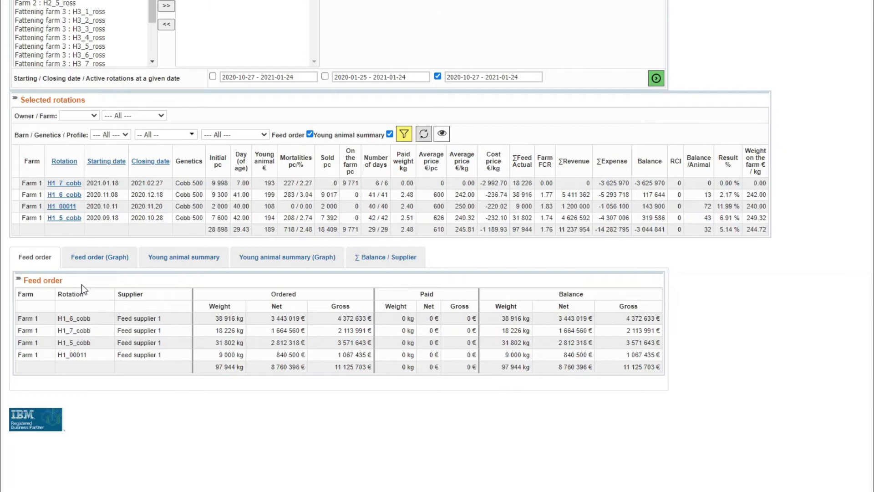
- View the Feed order donut chart, then show the Young animal summary table
click(80, 259)
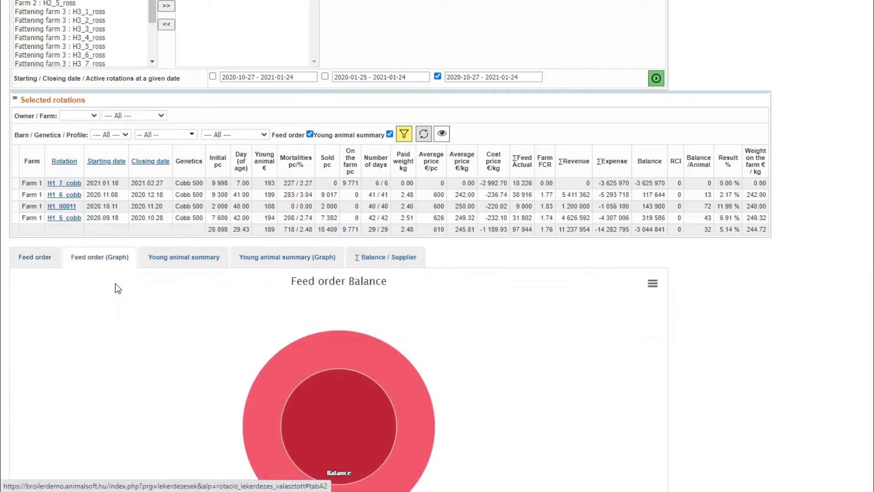
scroll(122, 295, down, 1)
scroll(123, 295, down, 2)
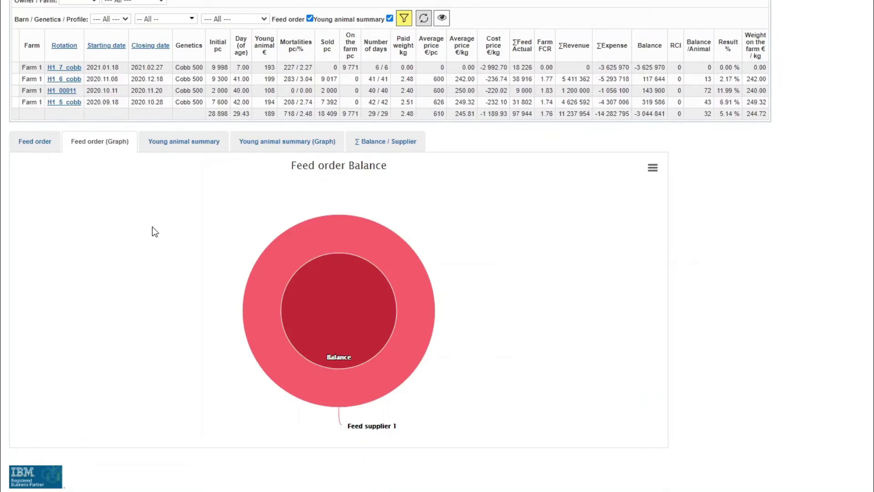
click(180, 142)
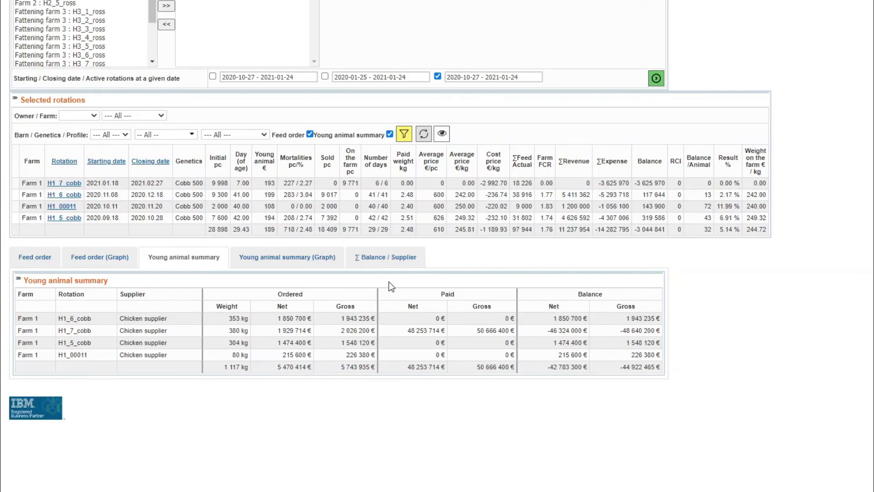
- View the Young animal summary chart, then show the ∑ Balance / Supplier table
click(314, 262)
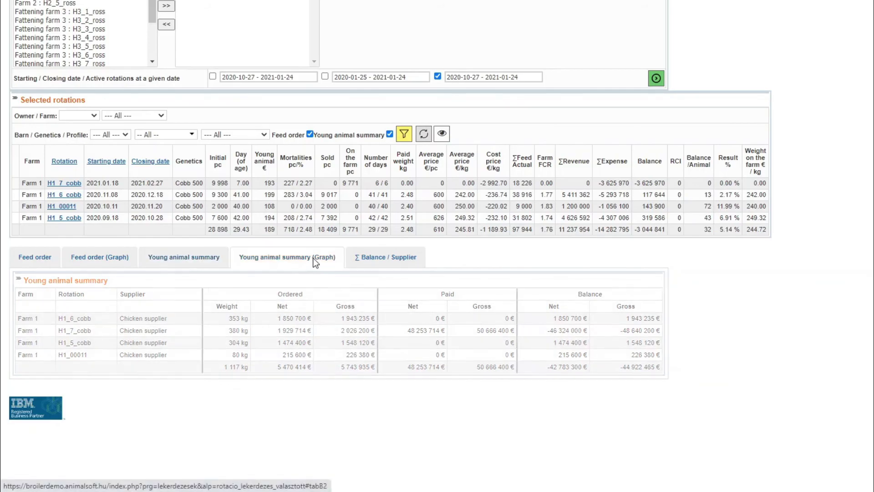
scroll(315, 262, down, 3)
mouse_move(314, 262)
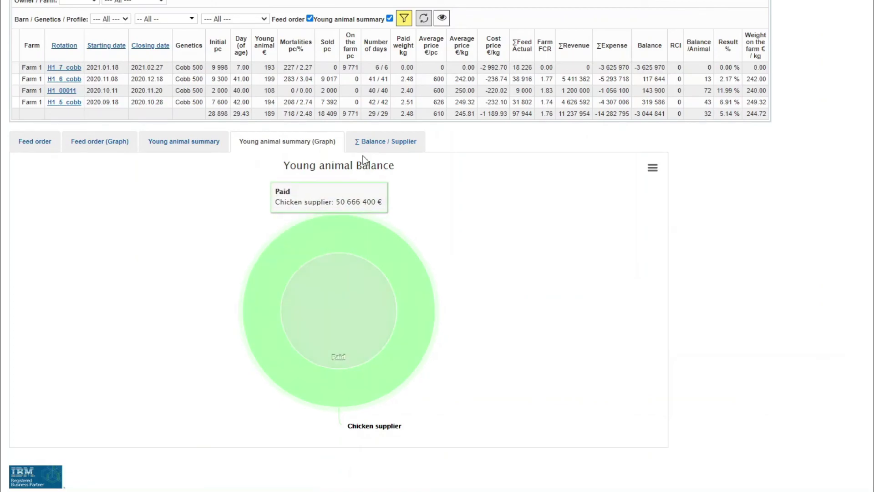
click(372, 142)
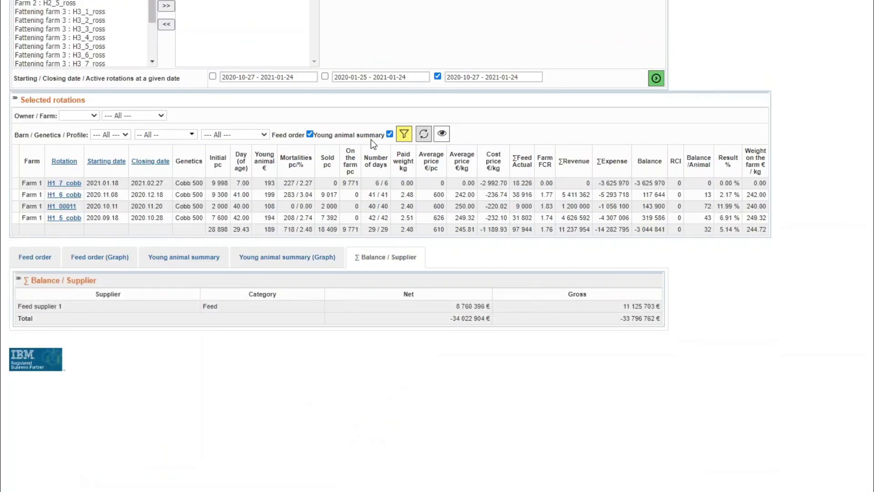